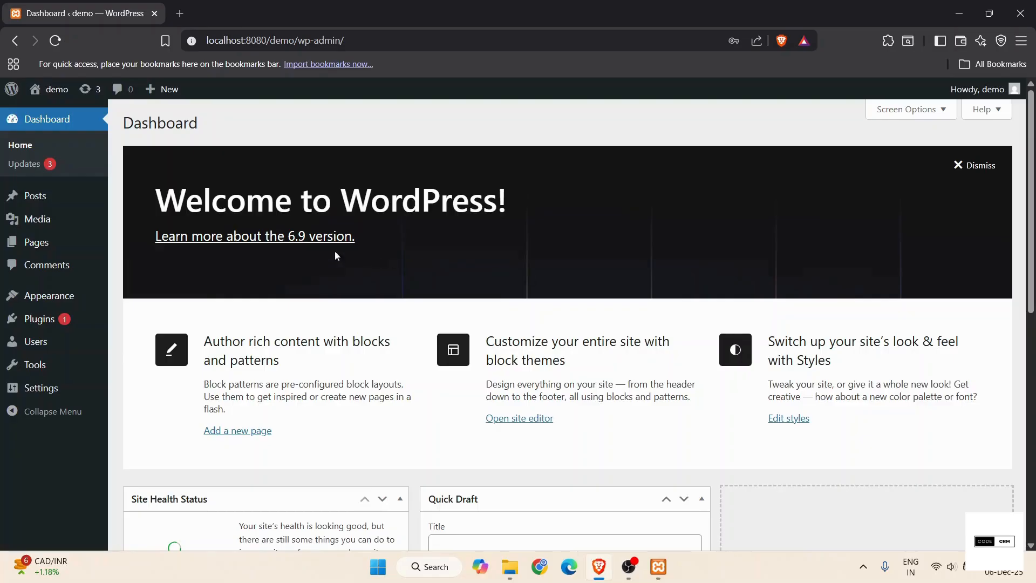
# Look over the posts list and the post categories page, ending back on the list of all posts.
pyautogui.click(52, 197)
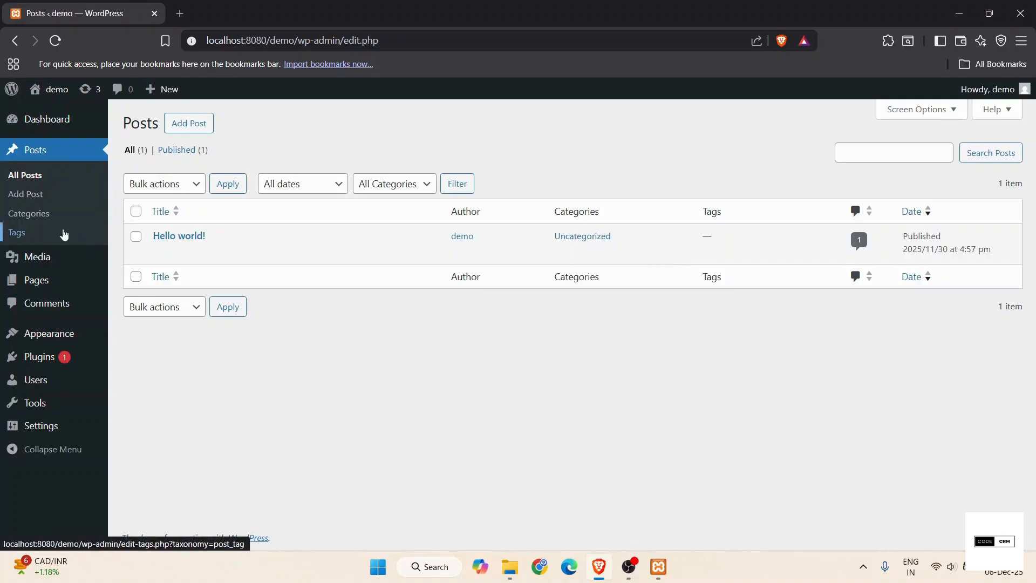
pyautogui.click(49, 216)
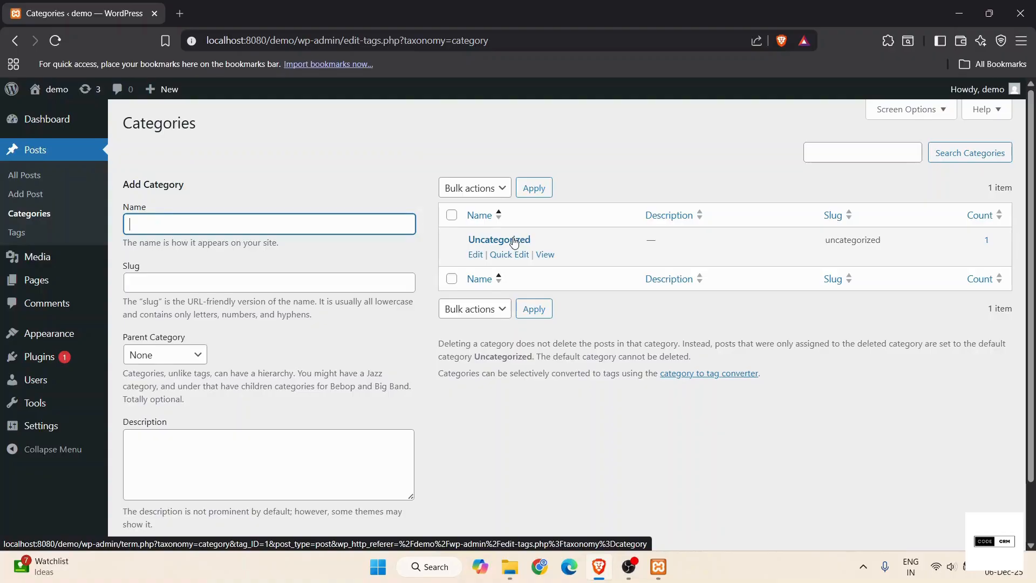
pyautogui.click(10, 179)
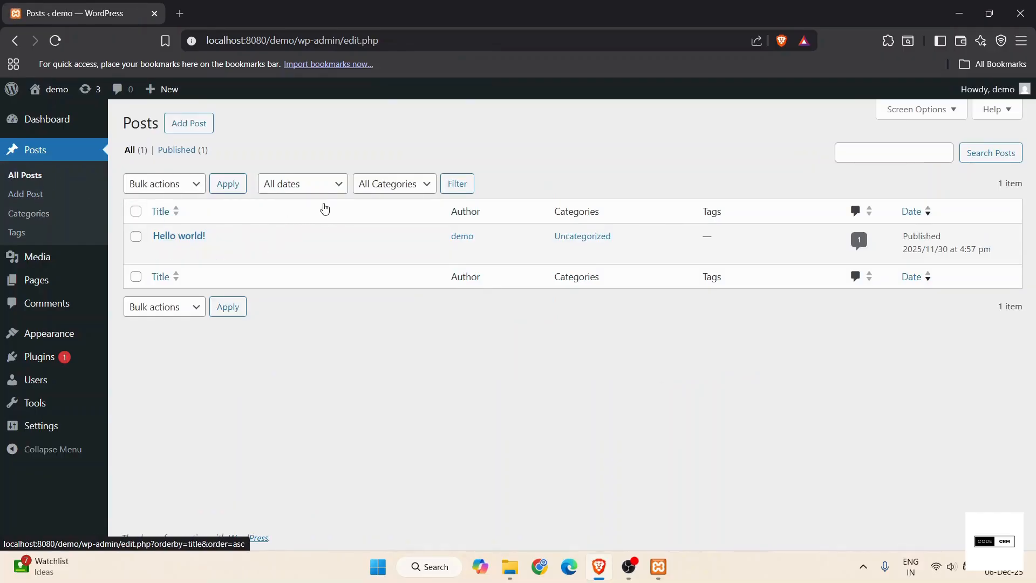
# Create a new post titled "Demo", dismissing the editor's welcome guide.
pyautogui.click(188, 124)
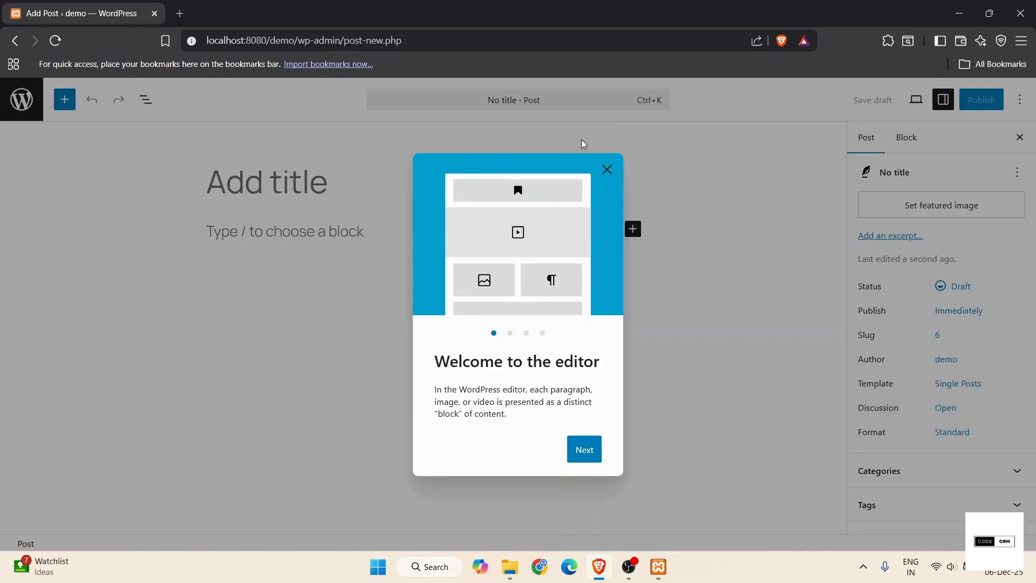
pyautogui.click(607, 170)
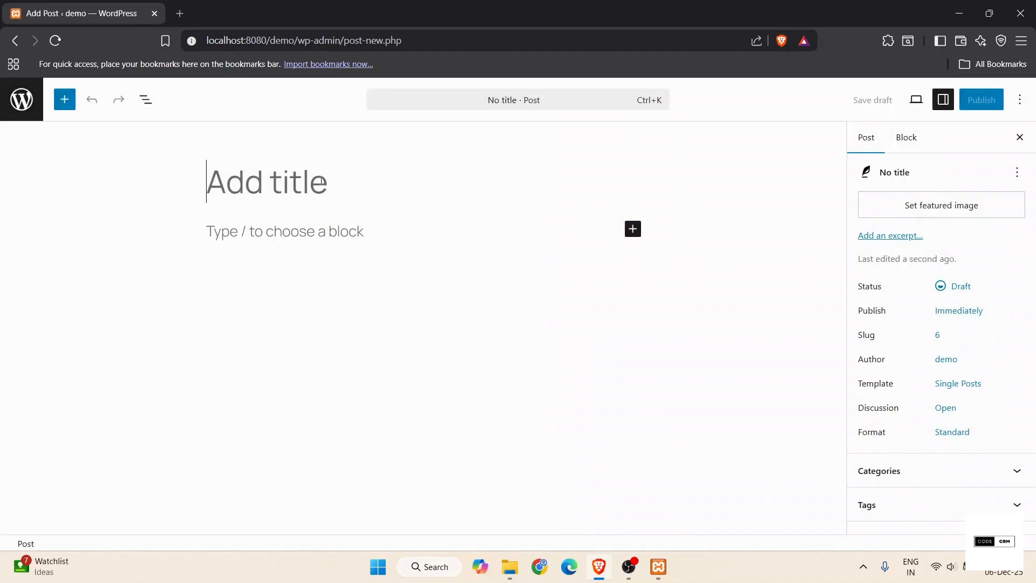
pyautogui.write('Demo')
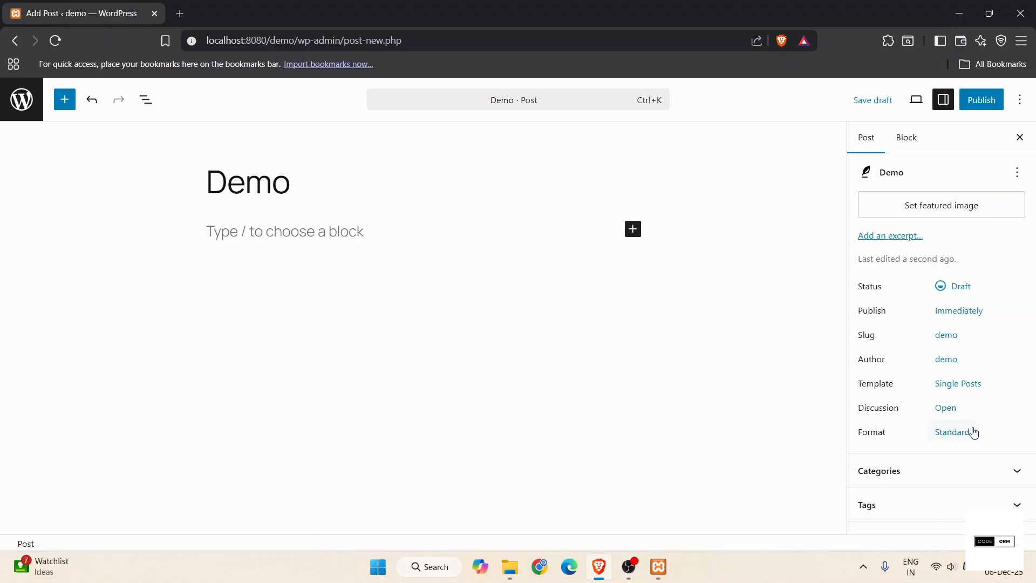
# Examine the category and tag settings of the Demo post.
pyautogui.click(918, 474)
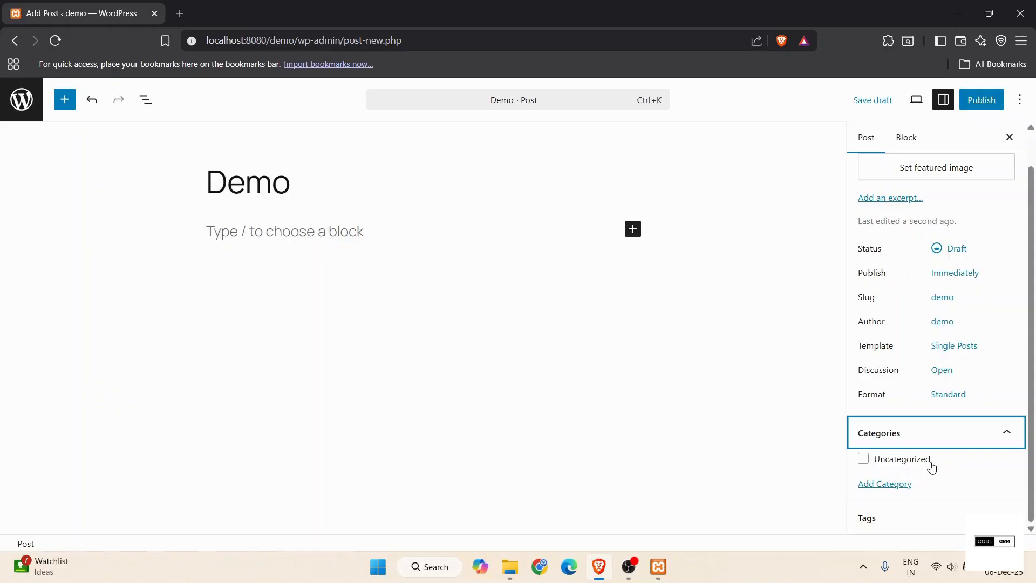
pyautogui.click(925, 519)
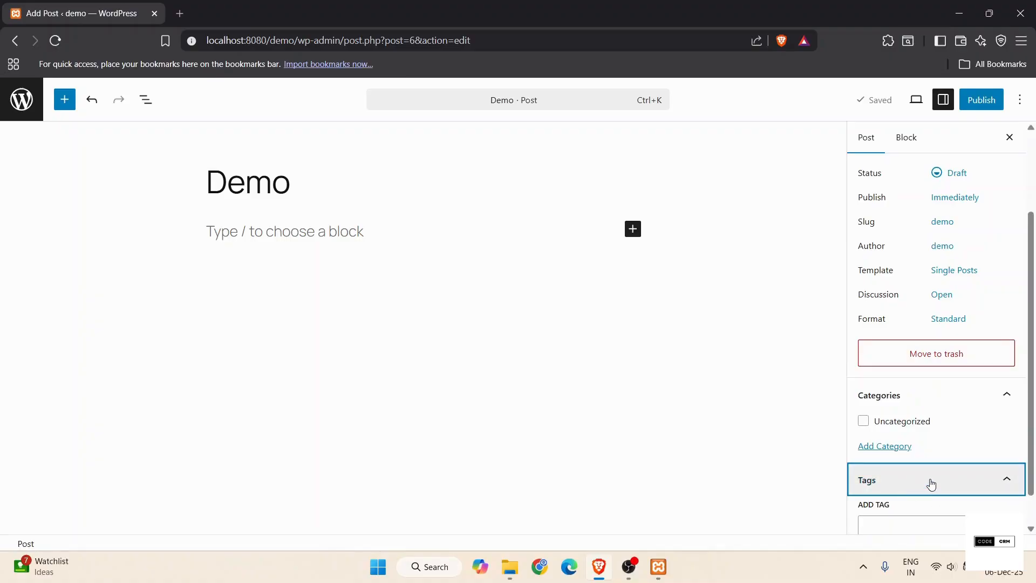
pyautogui.click(931, 482)
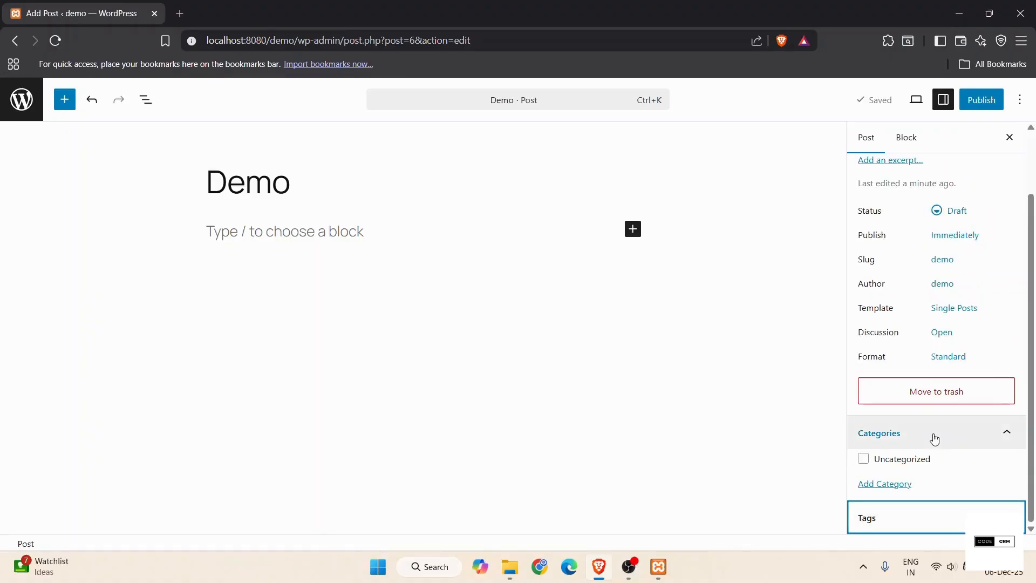
# Write the paragraph "Hello Every one" in the post body and publish the post.
pyautogui.click(270, 232)
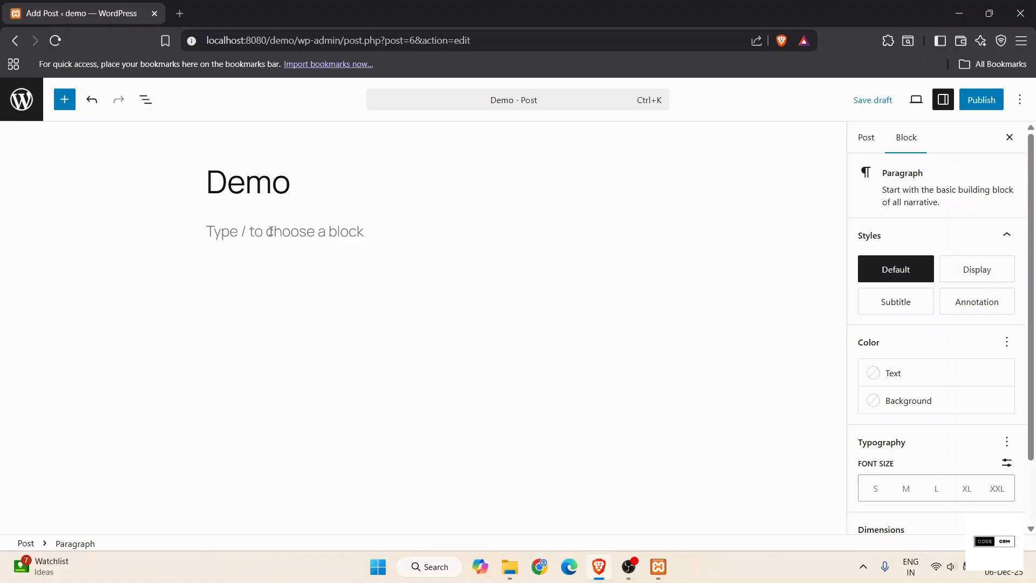
pyautogui.write('Hel')
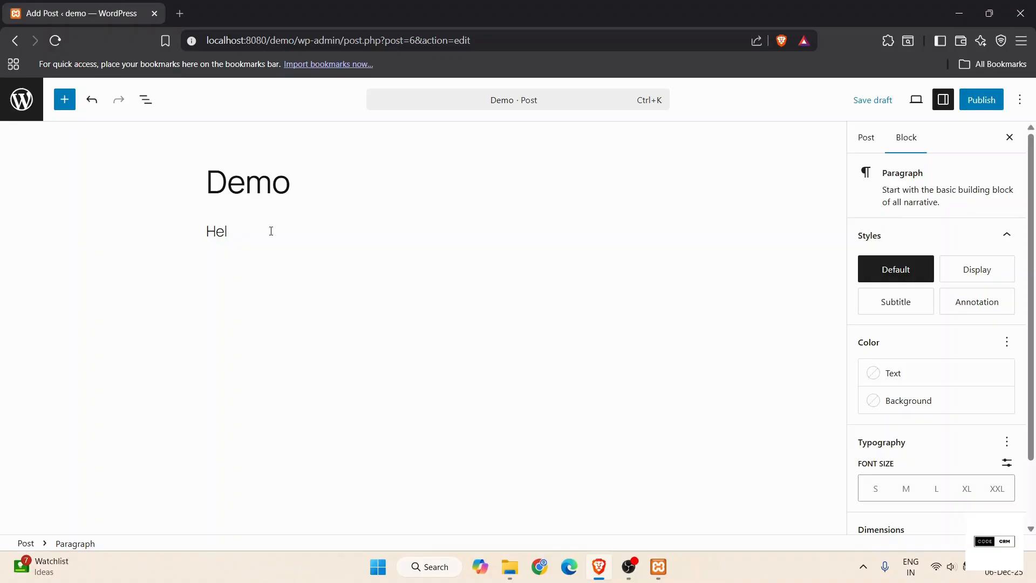
pyautogui.write('olo Every one')
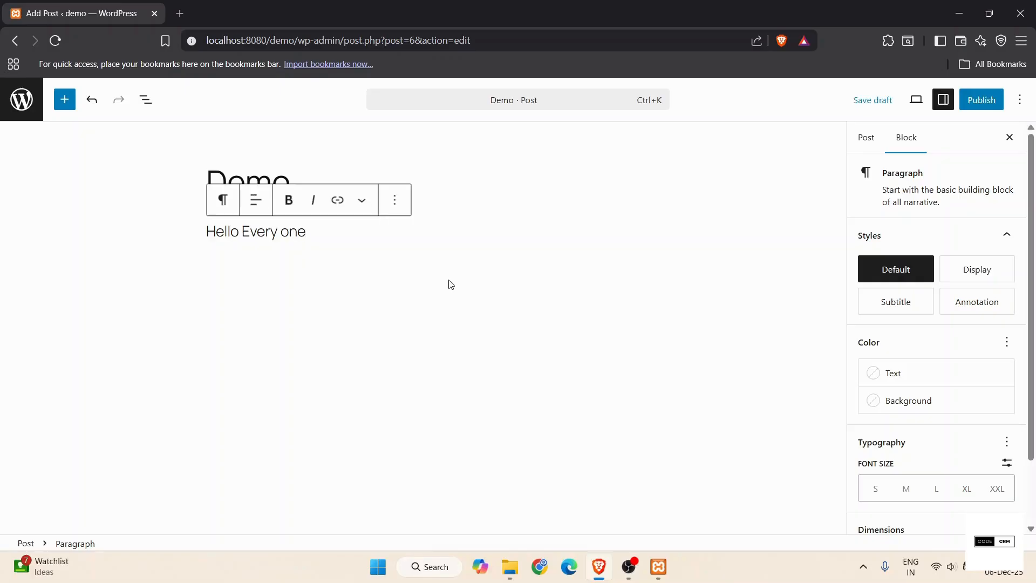
pyautogui.click(985, 99)
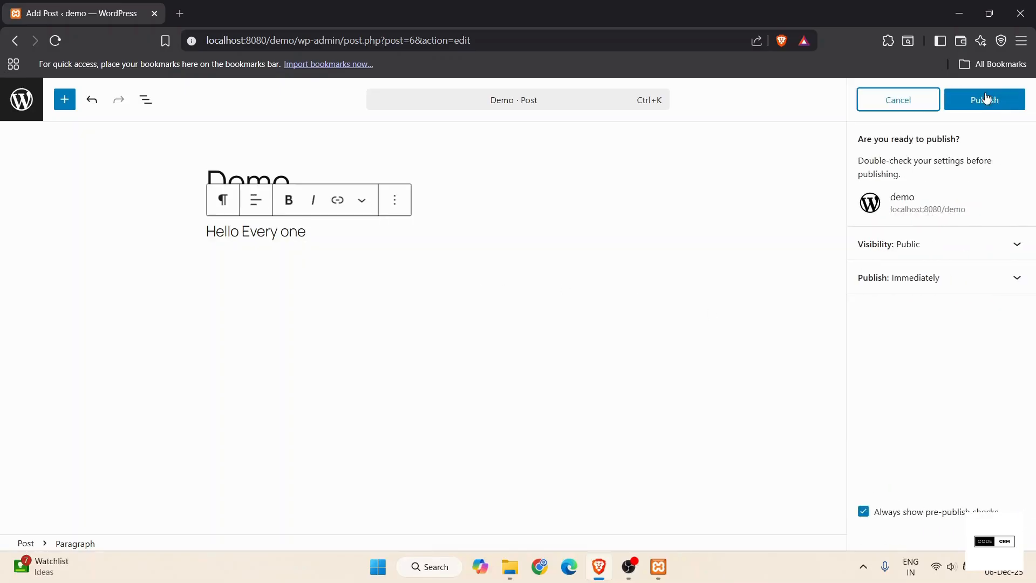
pyautogui.click(997, 93)
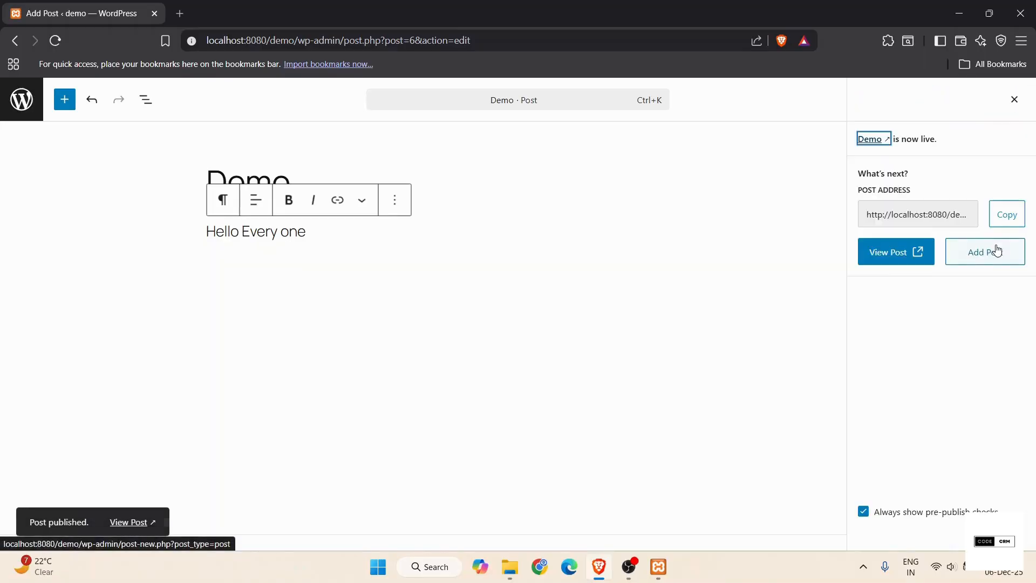
# View the published Demo post on the site and check its body text.
pyautogui.click(908, 257)
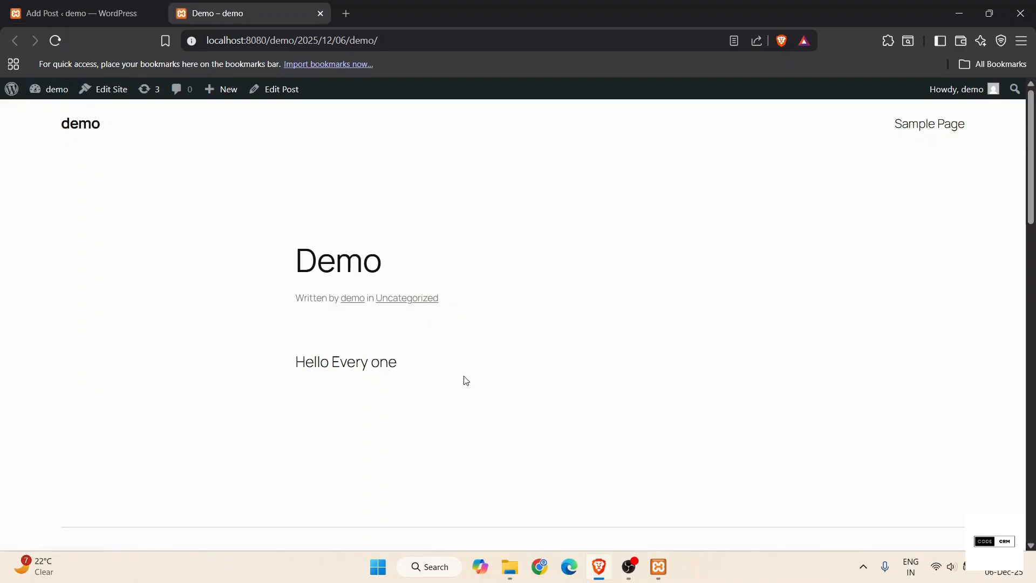
pyautogui.moveTo(289, 373); pyautogui.dragTo(475, 383)
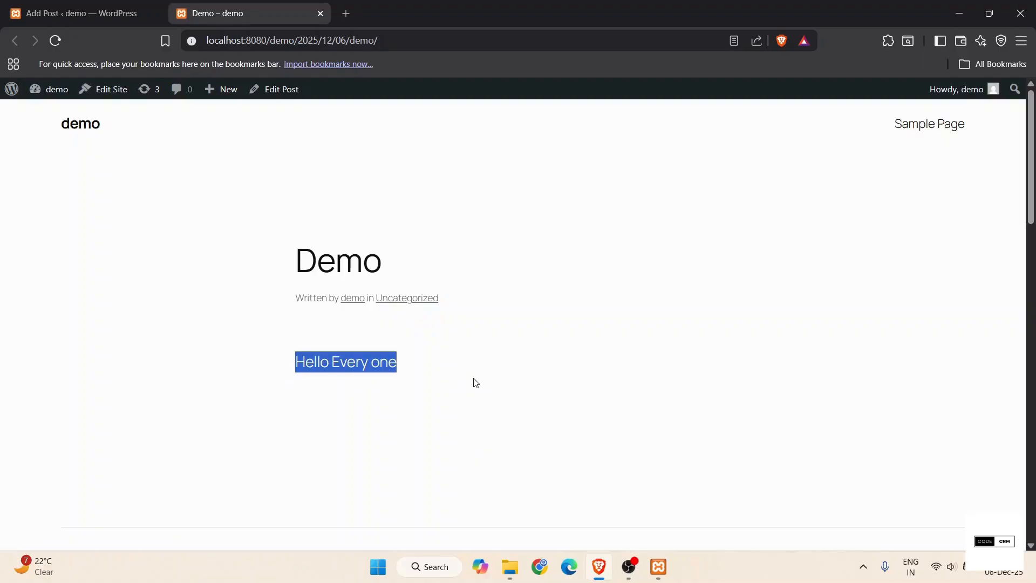
pyautogui.click(364, 364)
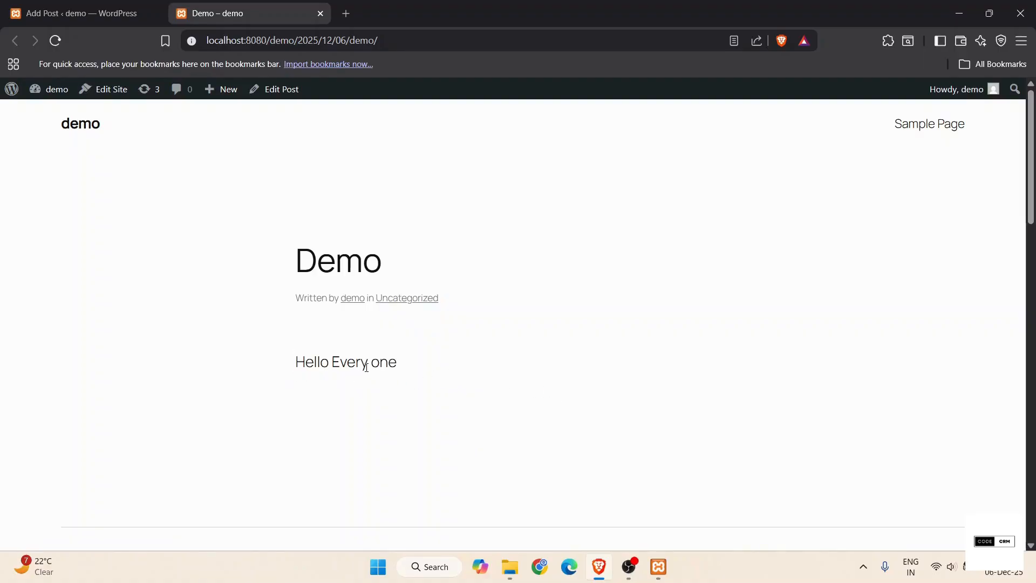
# Return to the post editor and examine the paragraph block's options and its available transformations and styles.
pyautogui.click(139, 14)
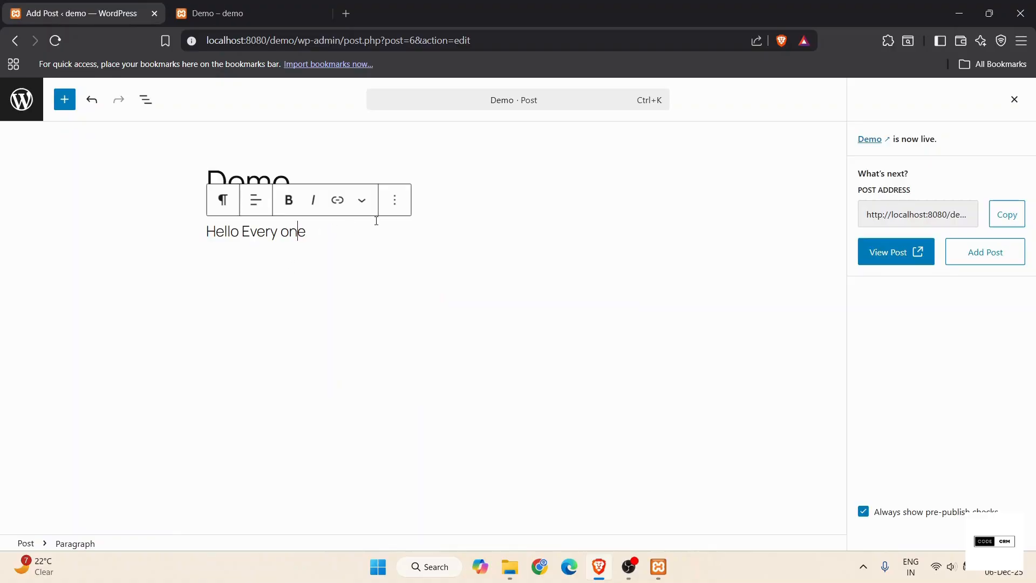
pyautogui.click(396, 201)
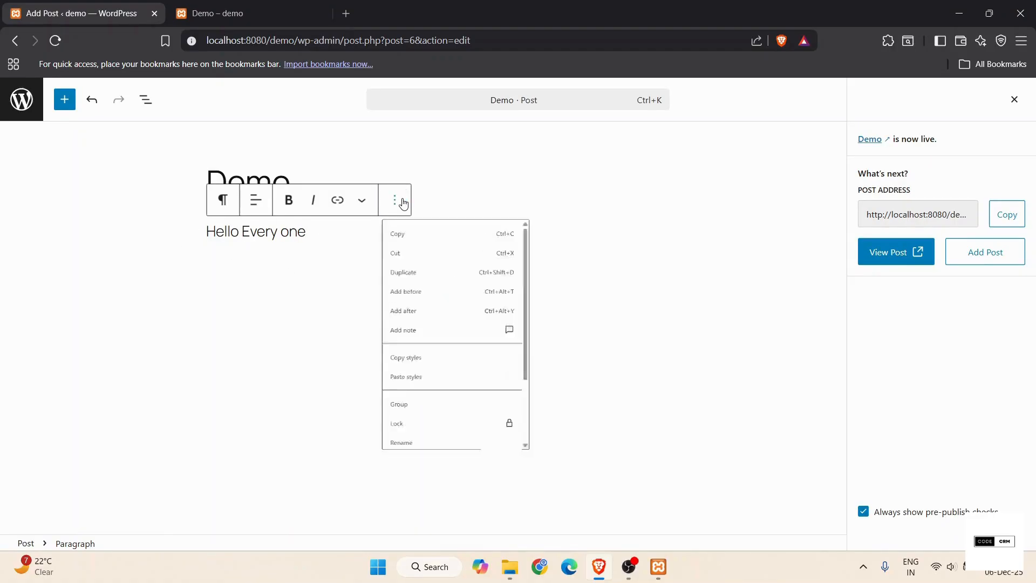
pyautogui.click(271, 292)
pyautogui.click(221, 201)
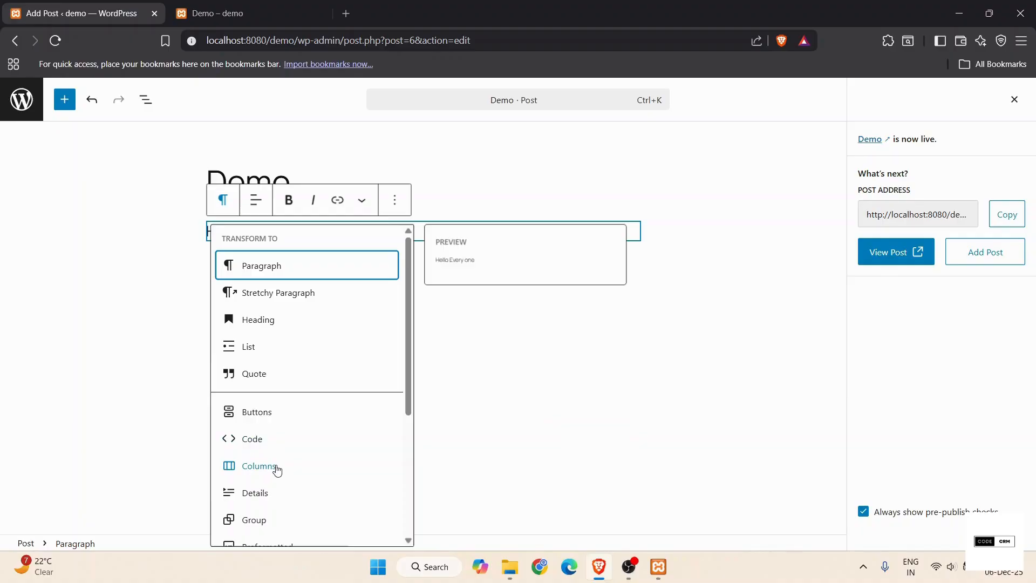
pyautogui.scroll(-5, 277, 486)
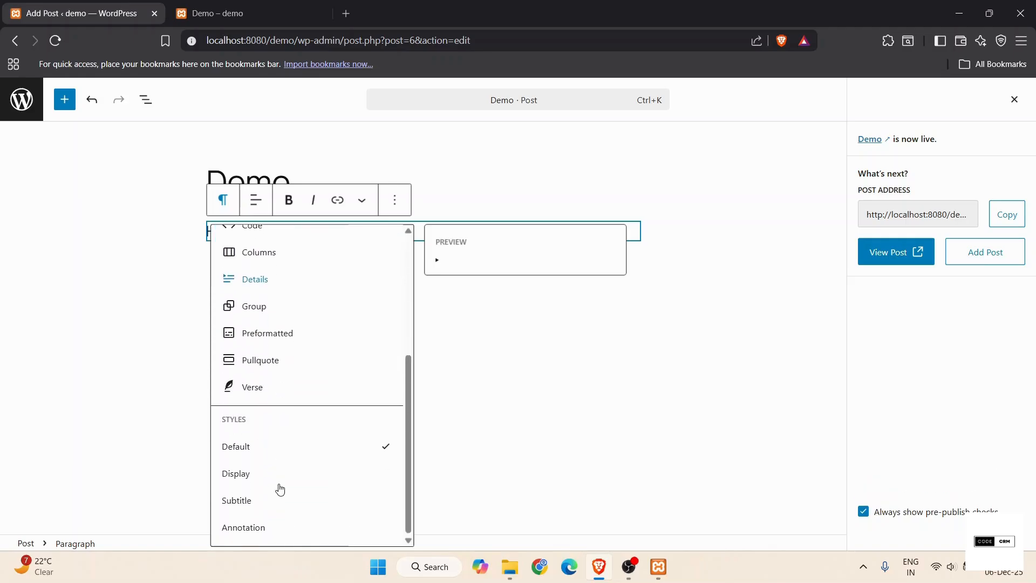
pyautogui.click(526, 404)
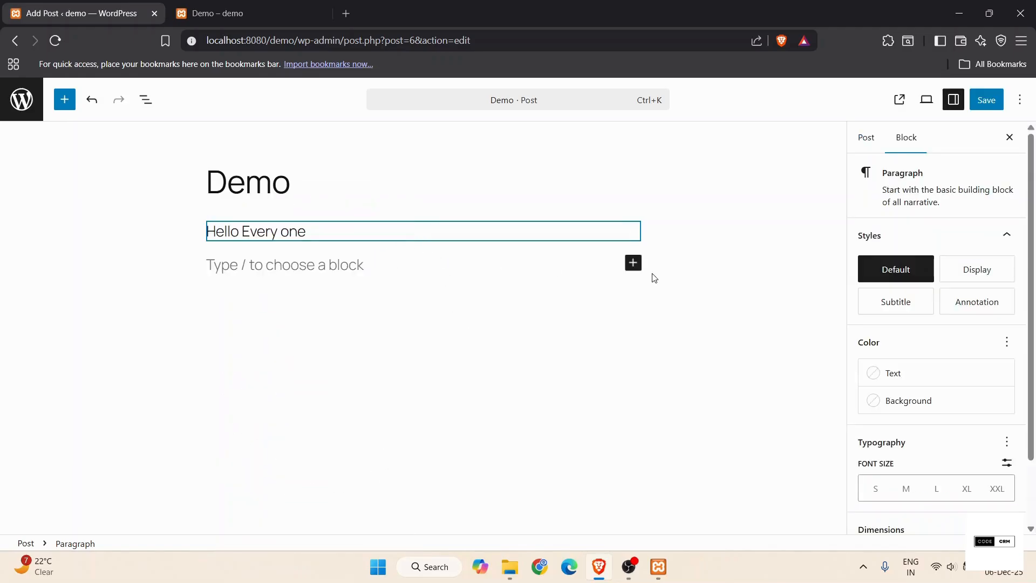
# Open the full block library and examine the available text, media, design, widget and embed blocks.
pyautogui.click(633, 263)
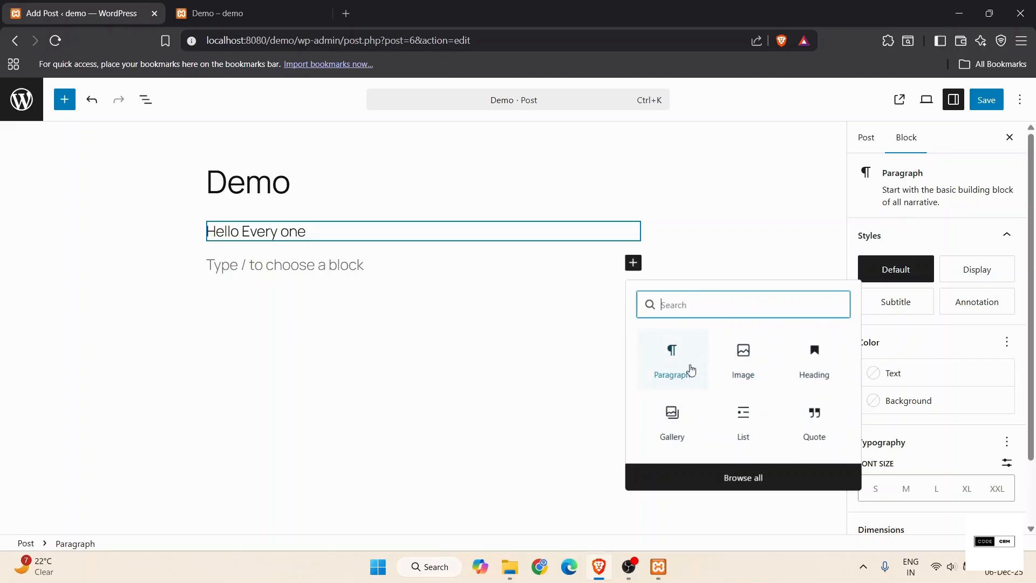
pyautogui.click(753, 478)
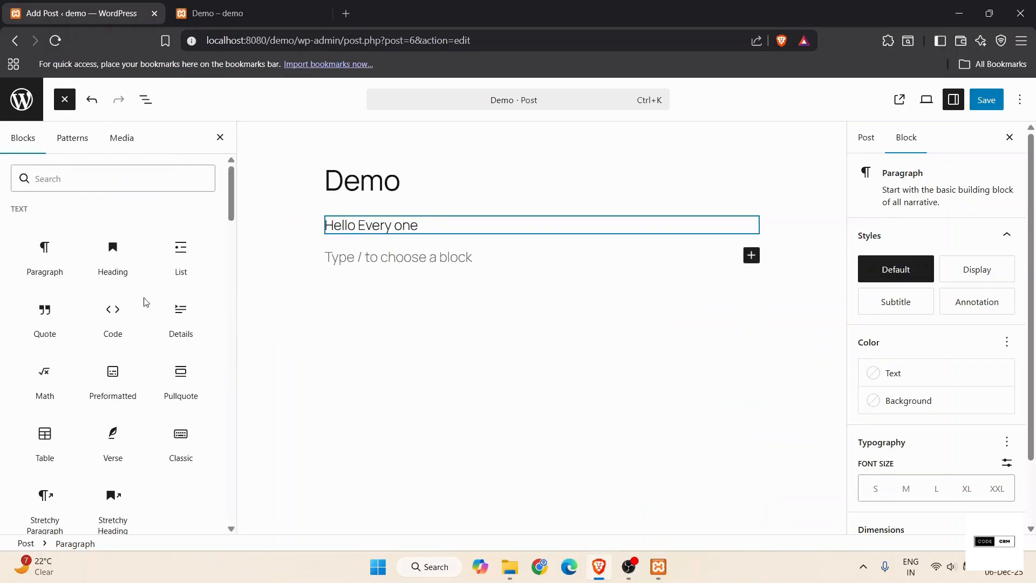
pyautogui.scroll(-3, 129, 465)
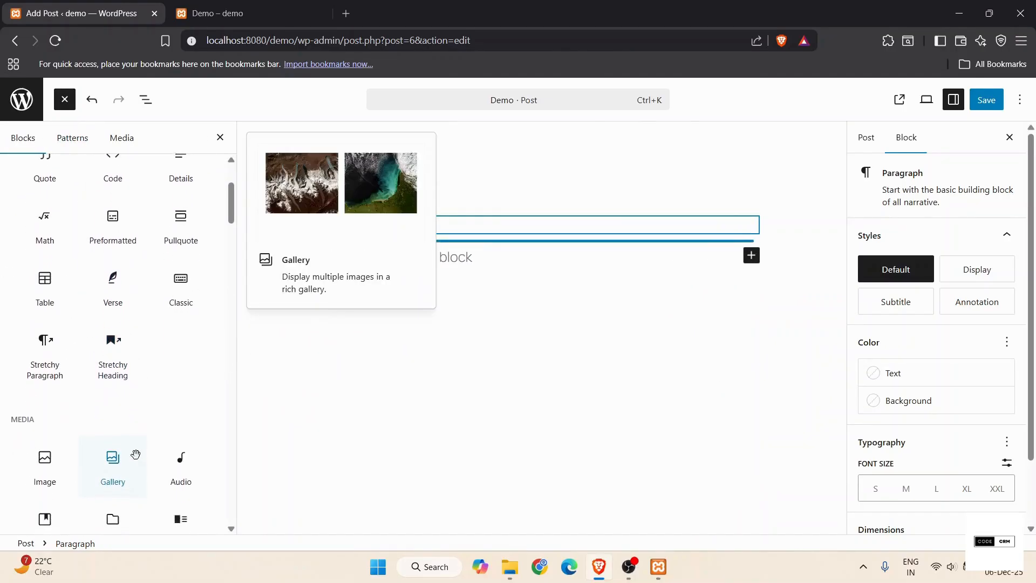
pyautogui.scroll(-9, 136, 455)
pyautogui.scroll(12, 136, 456)
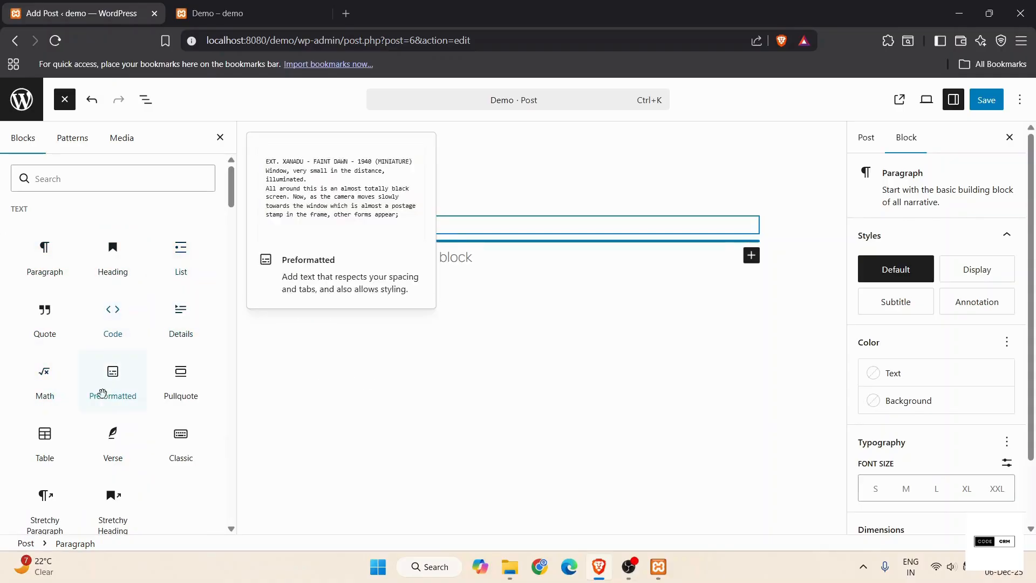
pyautogui.scroll(-1, 49, 399)
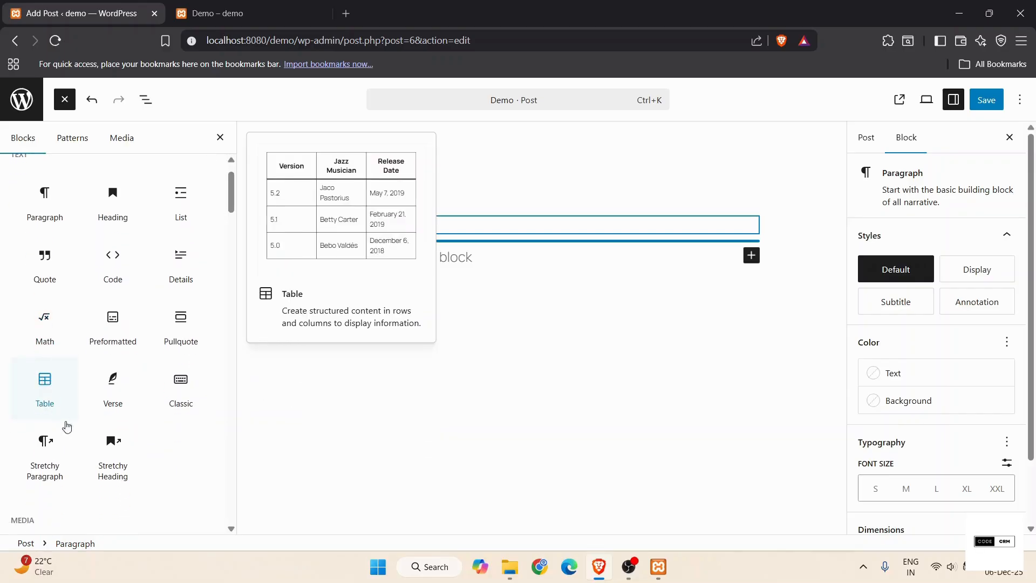
pyautogui.scroll(-5, 67, 426)
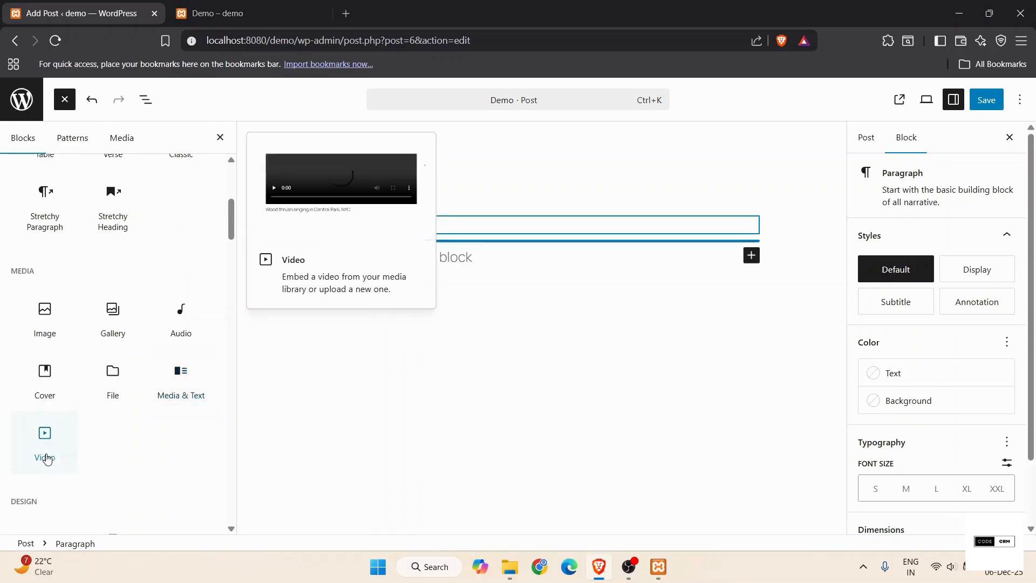
pyautogui.scroll(-4, 44, 448)
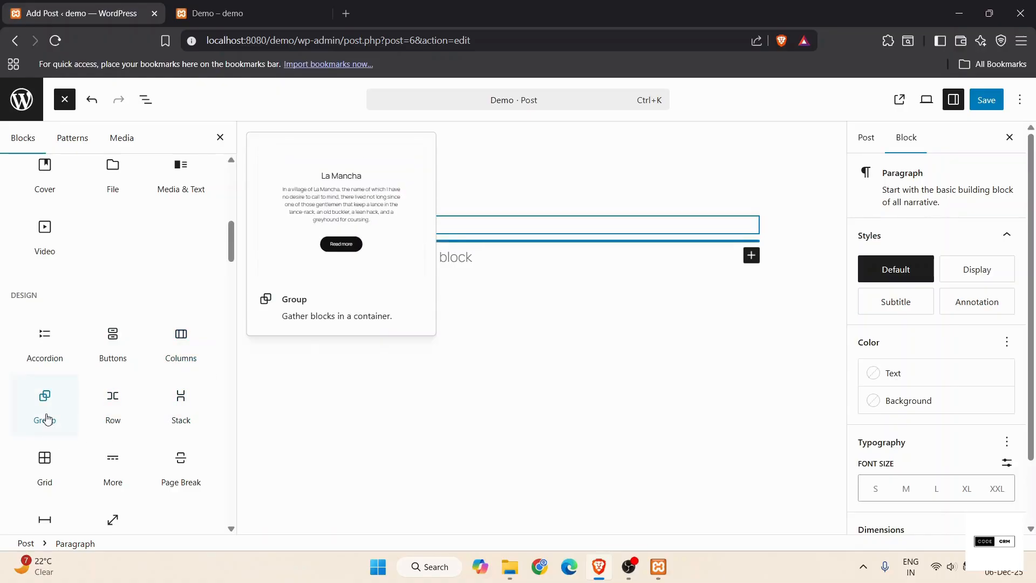
pyautogui.scroll(-5, 160, 405)
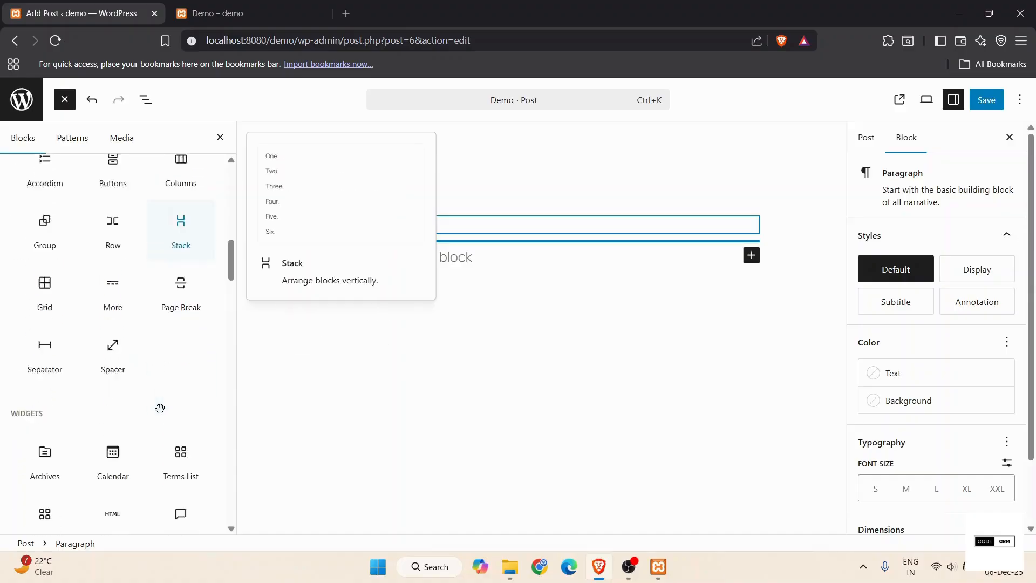
pyautogui.scroll(-15, 160, 408)
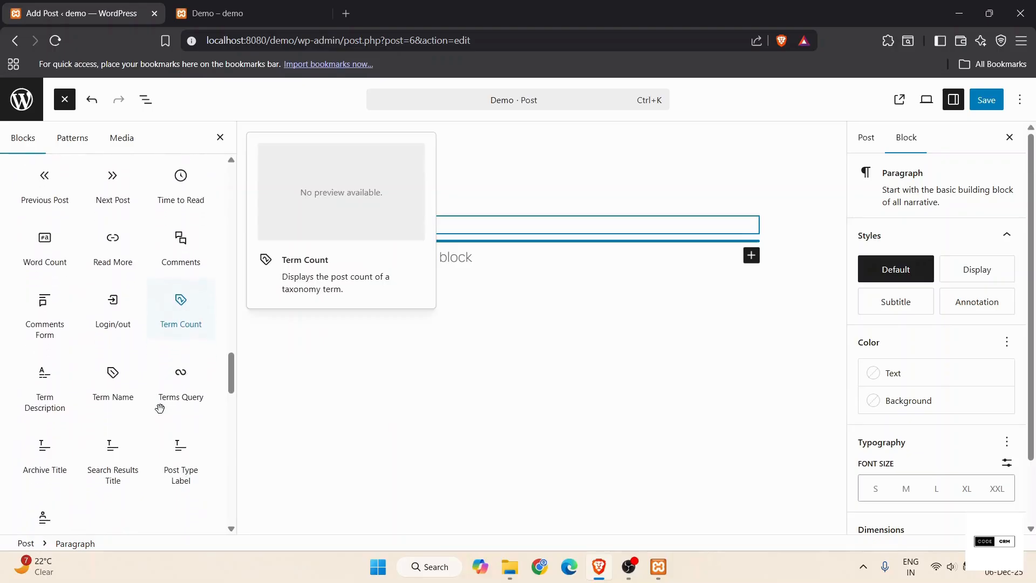
pyautogui.scroll(-5, 162, 414)
pyautogui.scroll(10, 162, 414)
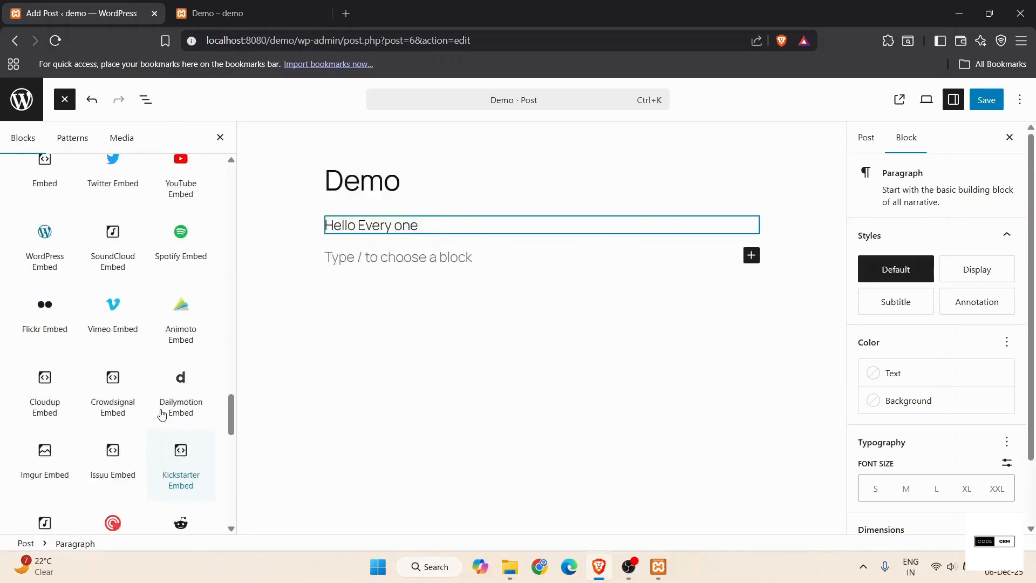
pyautogui.scroll(15, 160, 414)
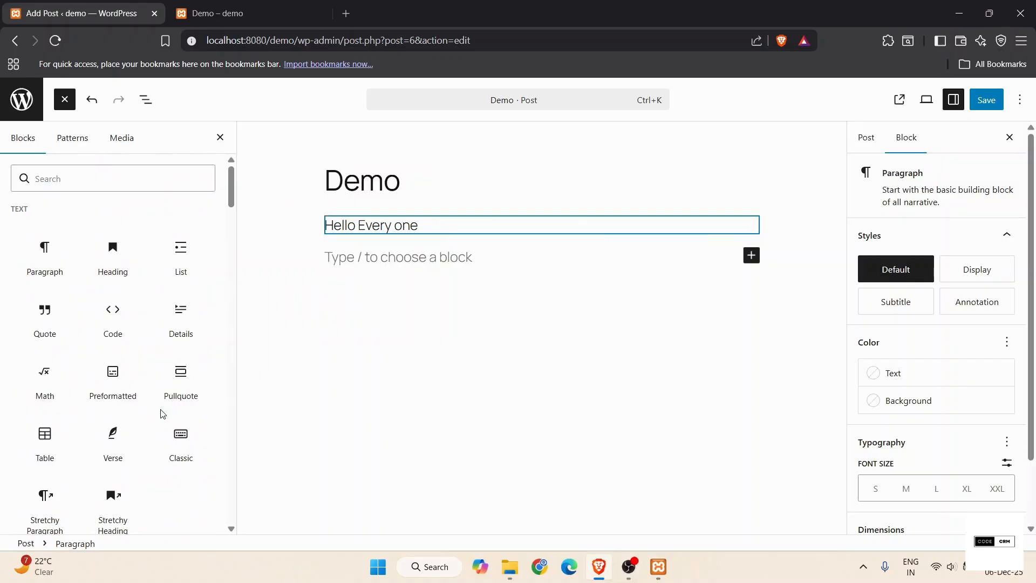
pyautogui.moveTo(161, 413)
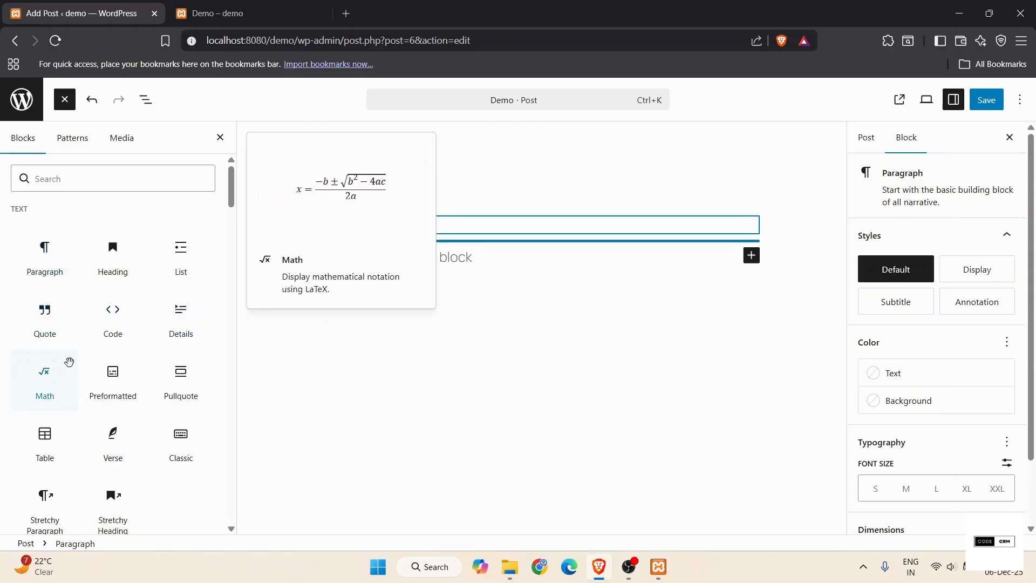
# Insert a Heading block below the "Hello Every one" paragraph and select it for editing.
pyautogui.scroll(-1, 70, 358)
pyautogui.moveTo(124, 267); pyautogui.dragTo(395, 272)
pyautogui.click(373, 260)
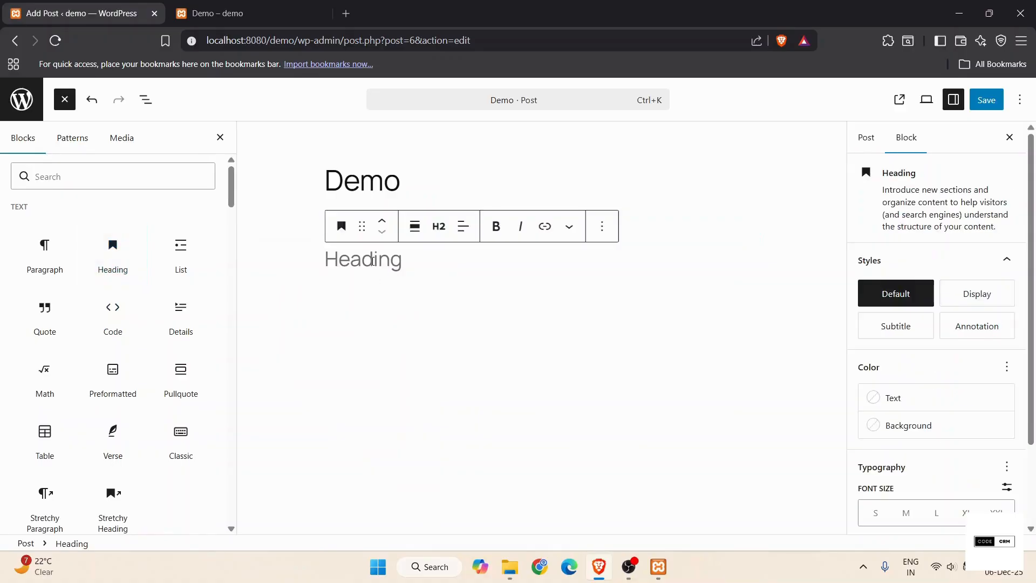
# Enter "New Post testing" as the text of the new heading.
pyautogui.write('New ')
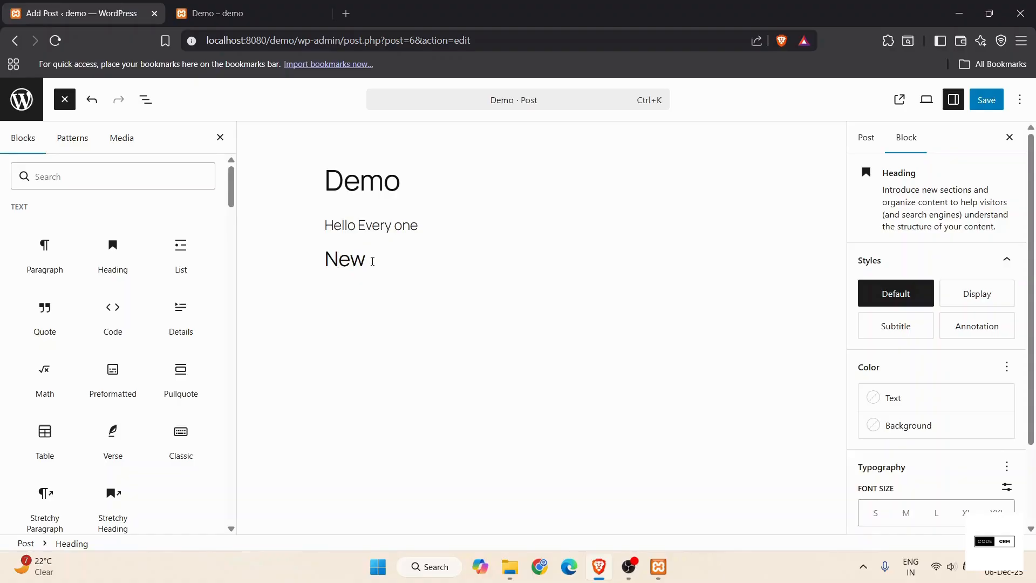
pyautogui.write('Post testu')
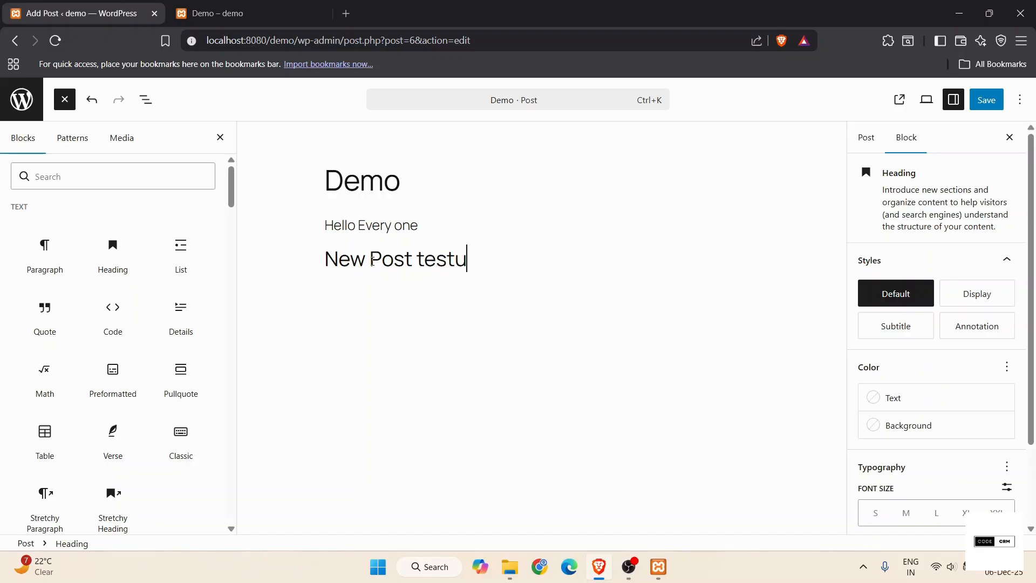
pyautogui.press('BackSpace')
pyautogui.write('ing')
# Insert a Paragraph block below the "New Post testing" heading and enter "New post Paragraph".
pyautogui.moveTo(45, 254); pyautogui.dragTo(427, 302)
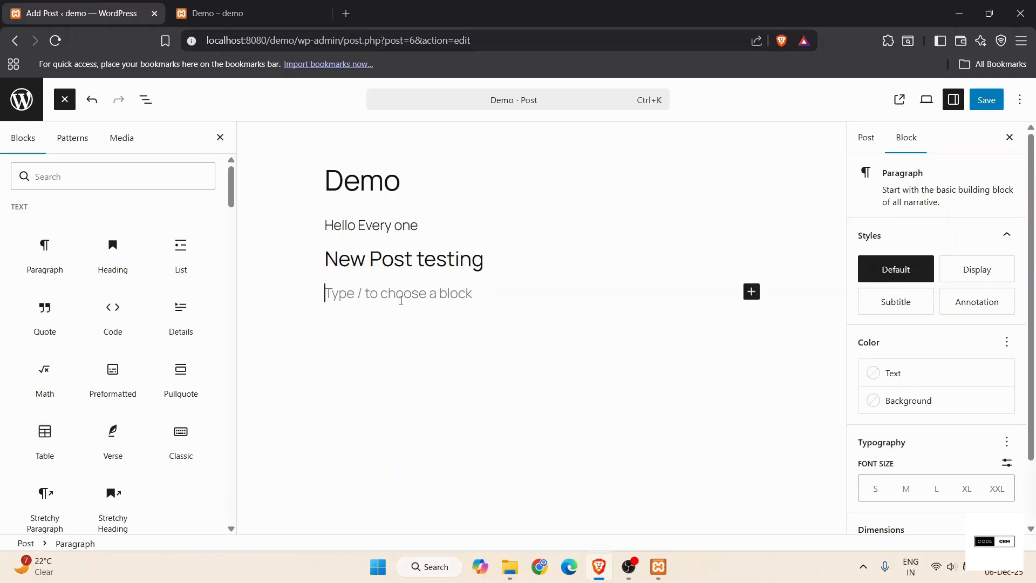
pyautogui.write('New ')
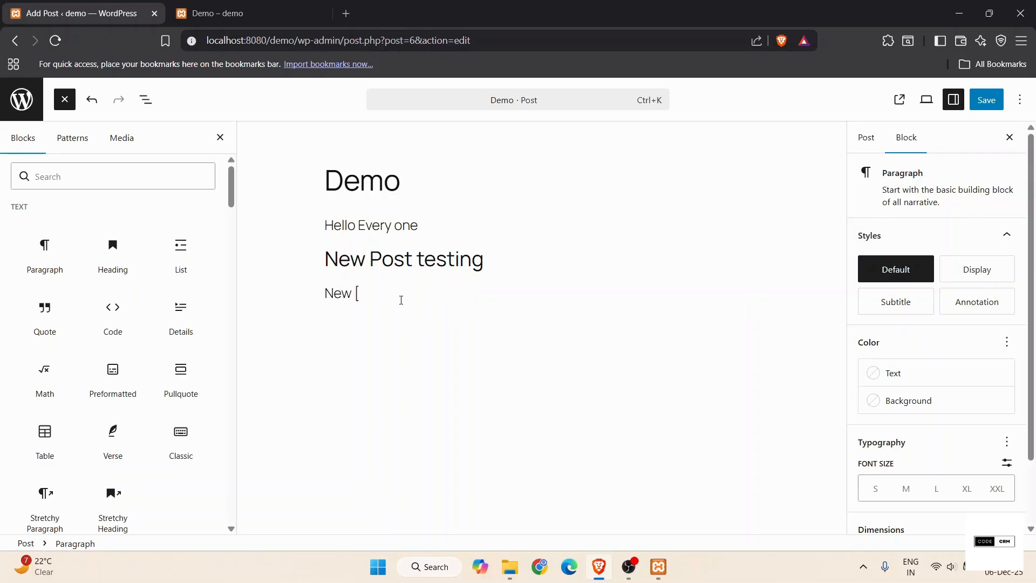
pyautogui.write('post Paragrapj')
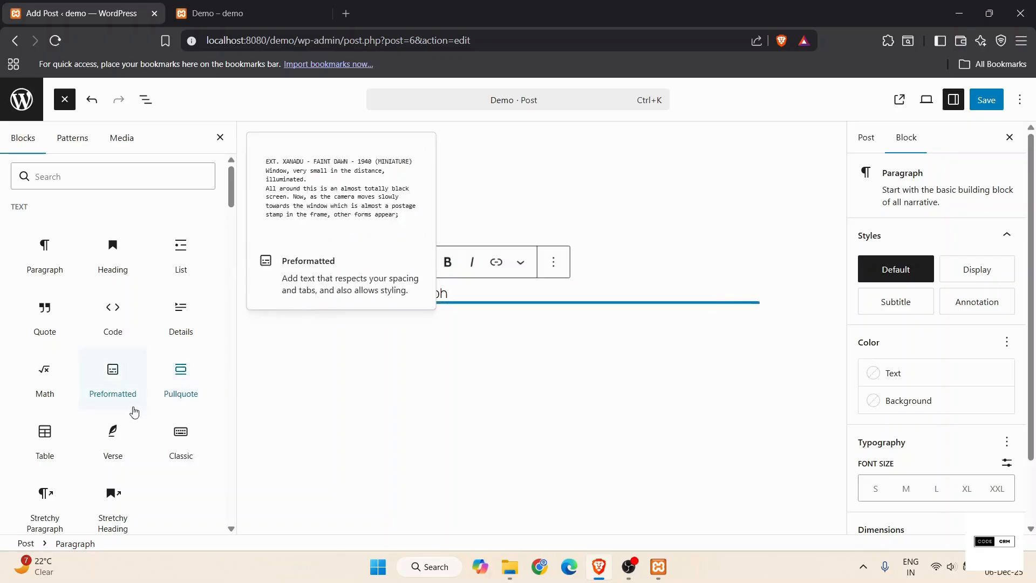
# Add an Image block with the round robot portrait below the "New post Paragraph" text and save the post.
pyautogui.scroll(-4, 135, 414)
pyautogui.moveTo(44, 424); pyautogui.dragTo(375, 336)
pyautogui.click(358, 395)
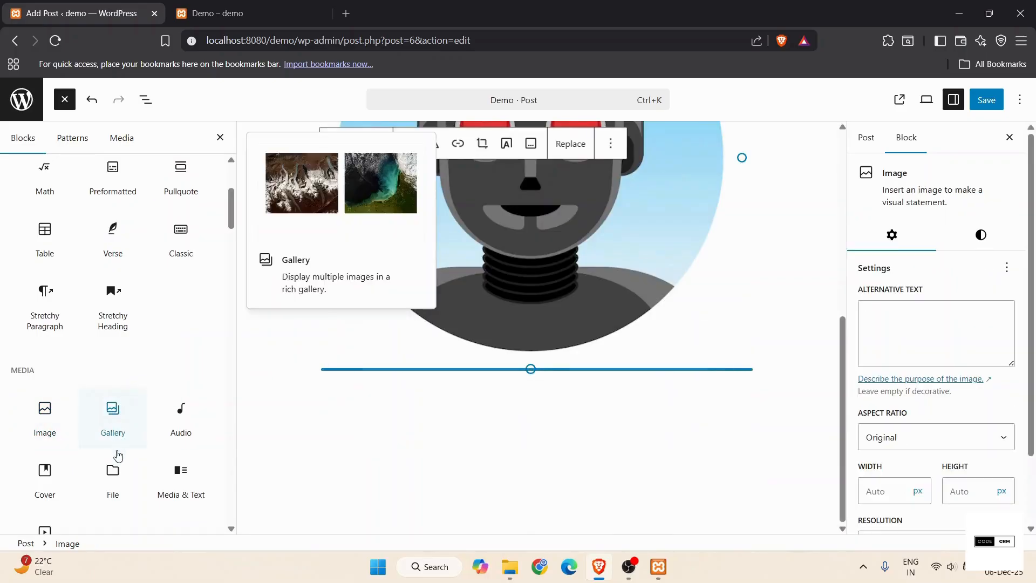
pyautogui.scroll(-1, 115, 453)
pyautogui.hotkey('ctrl', 's')
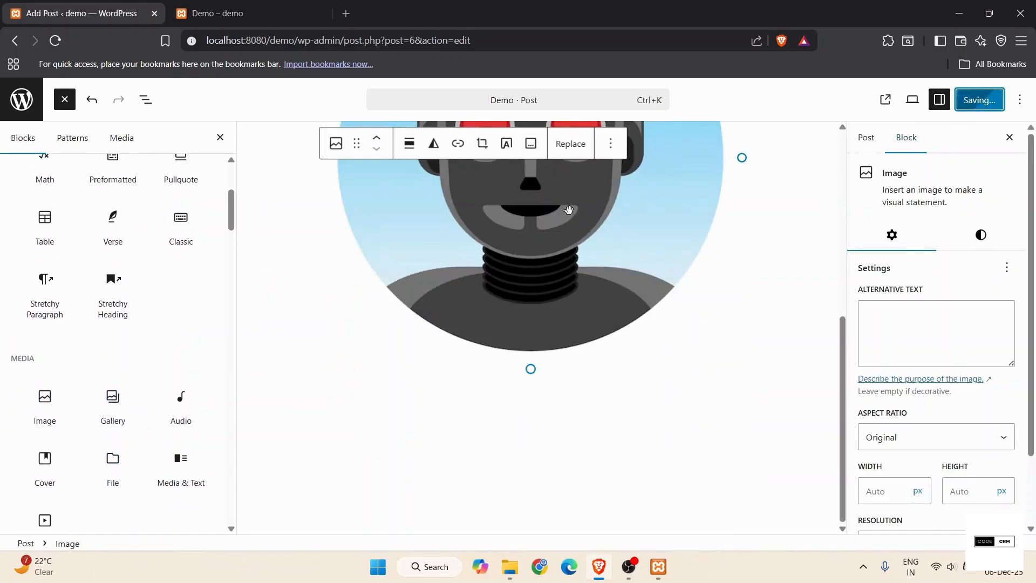
# Reload the published Demo post and check its new heading, paragraph and image.
pyautogui.click(244, 12)
pyautogui.click(56, 40)
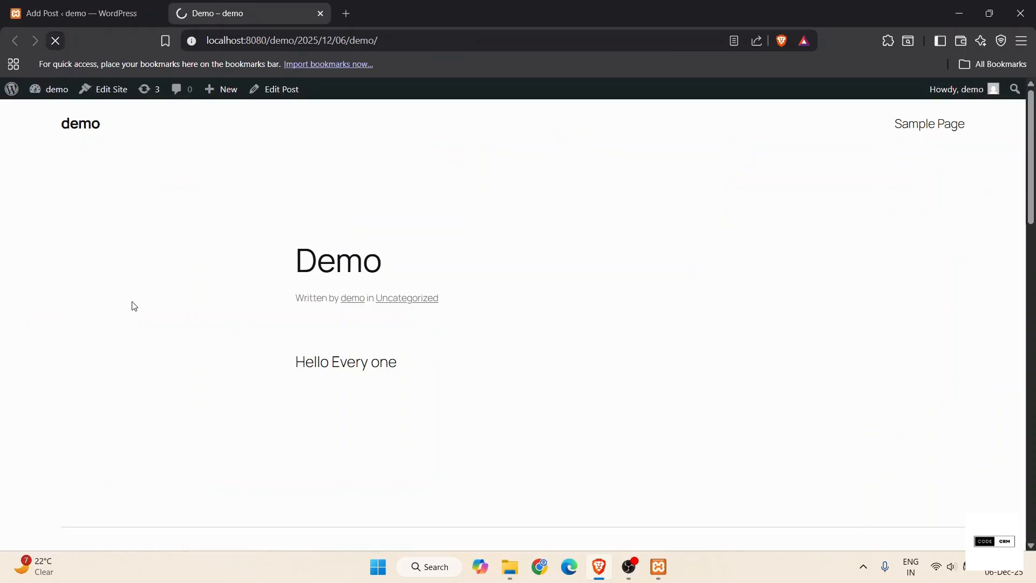
pyautogui.scroll(-2, 475, 348)
pyautogui.scroll(-2, 474, 346)
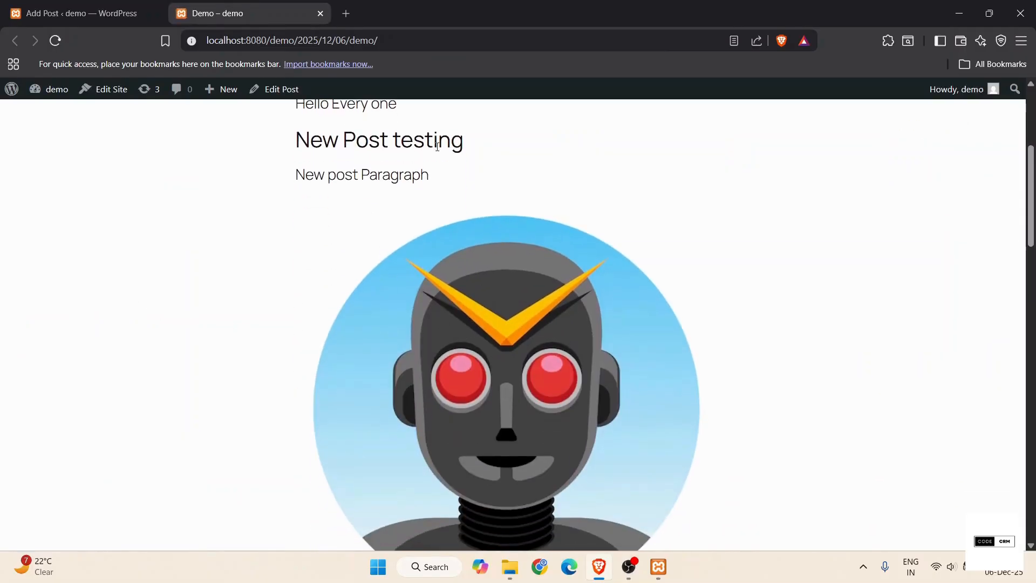
pyautogui.scroll(-4, 457, 216)
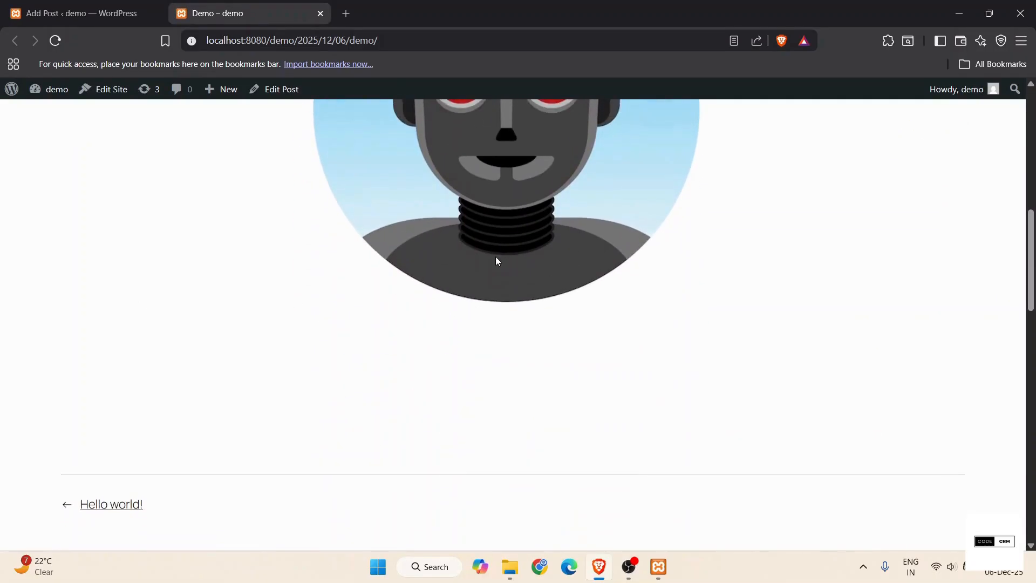
# Inspect the robot image's HTML markup in the developer tools, examine its source and srcset file sizes, and close the tools.
pyautogui.rightClick(495, 252)
pyautogui.click(537, 404)
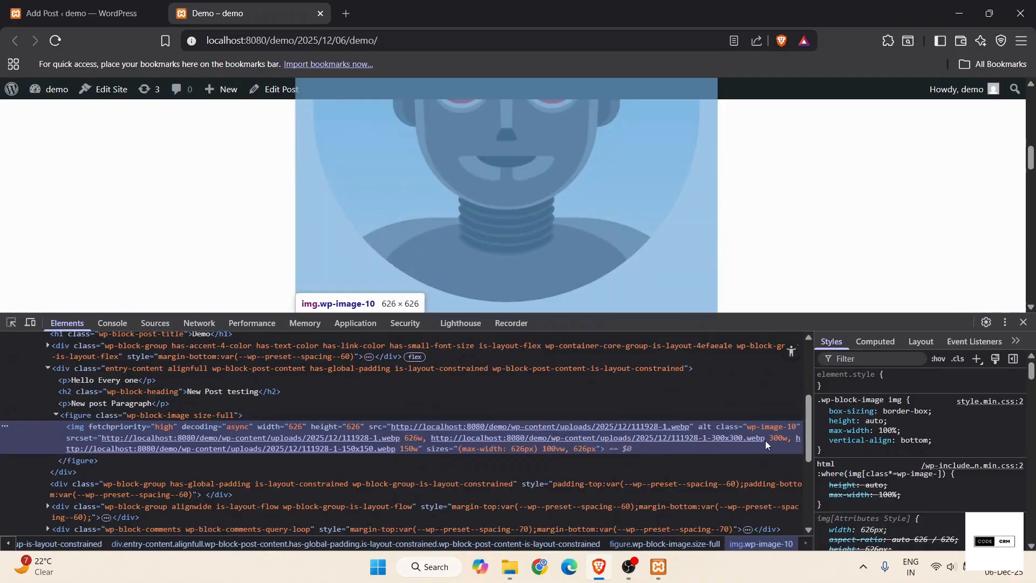
pyautogui.moveTo(676, 432)
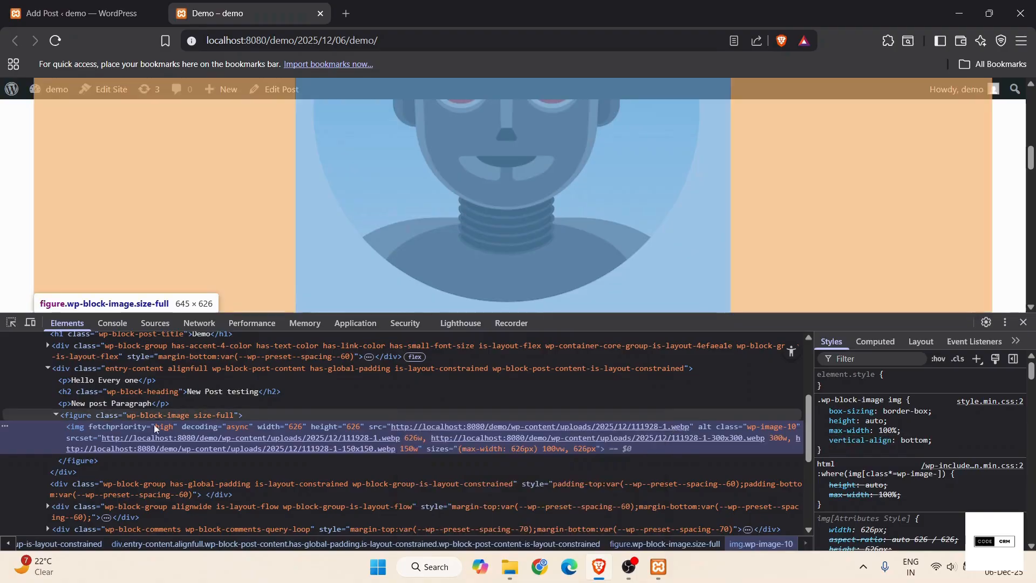
pyautogui.moveTo(118, 441)
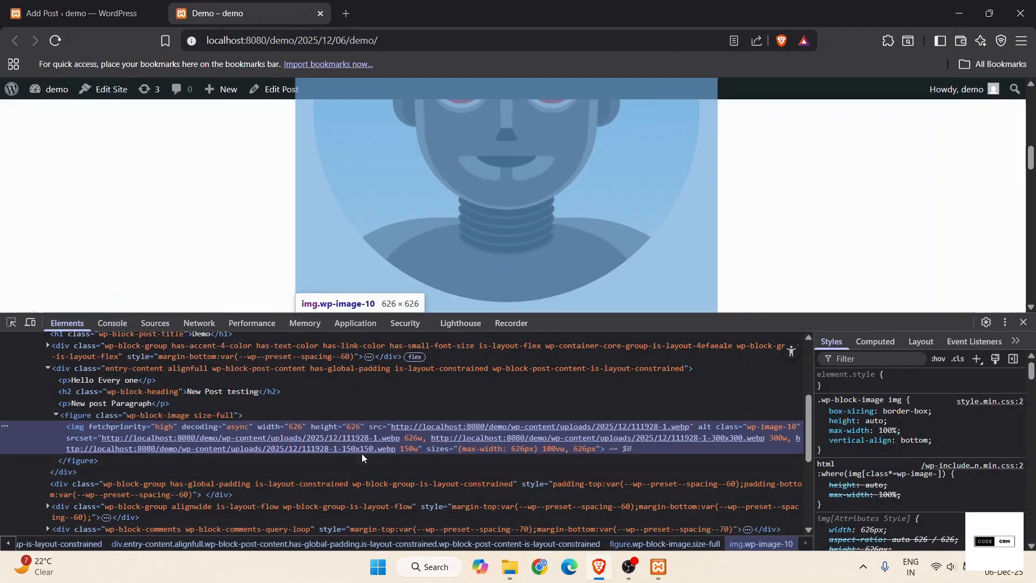
pyautogui.moveTo(361, 449)
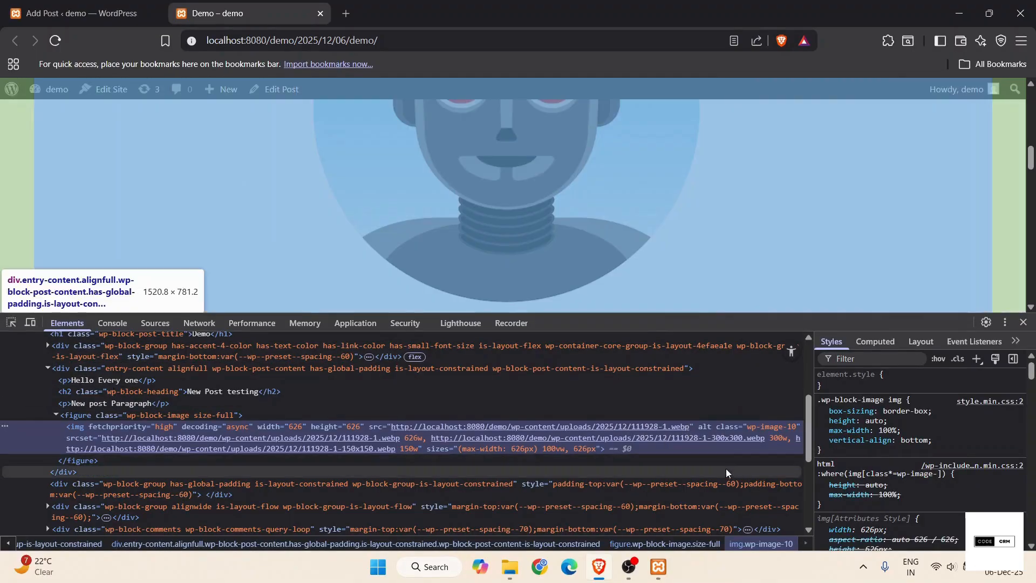
pyautogui.moveTo(747, 441)
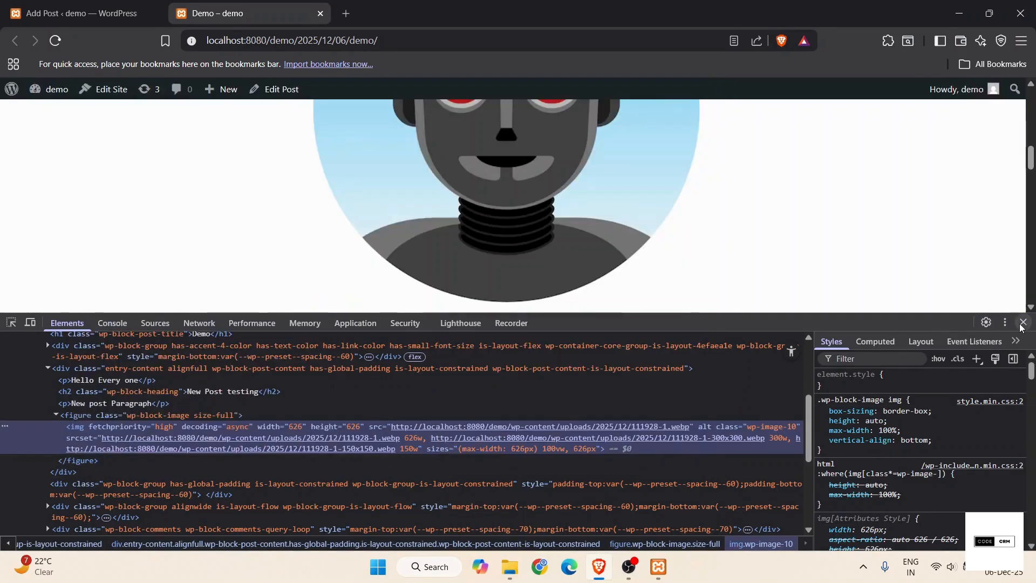
pyautogui.click(1022, 322)
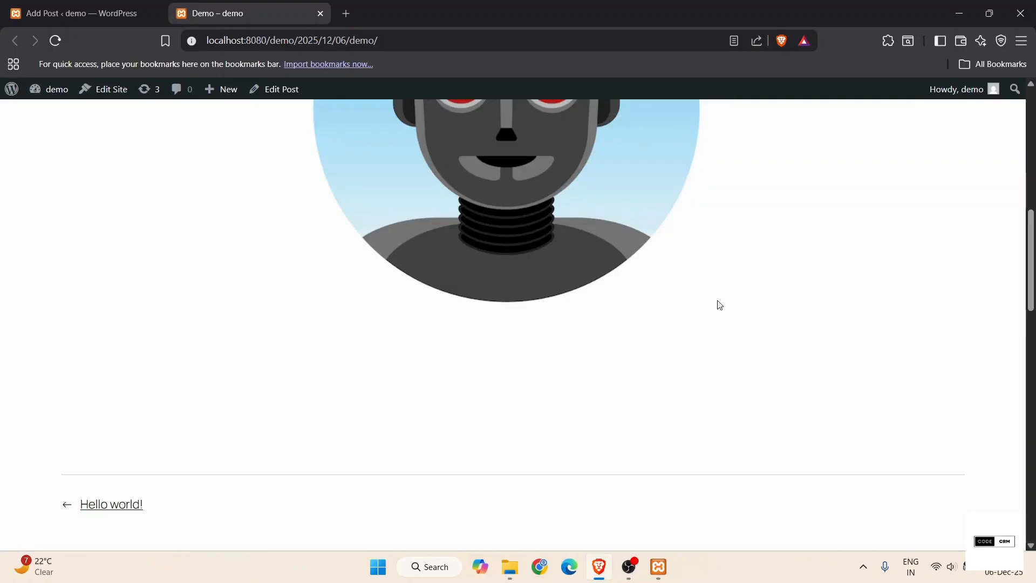
# Review the top of the published post and return to the image block in the post editor.
pyautogui.scroll(10, 720, 305)
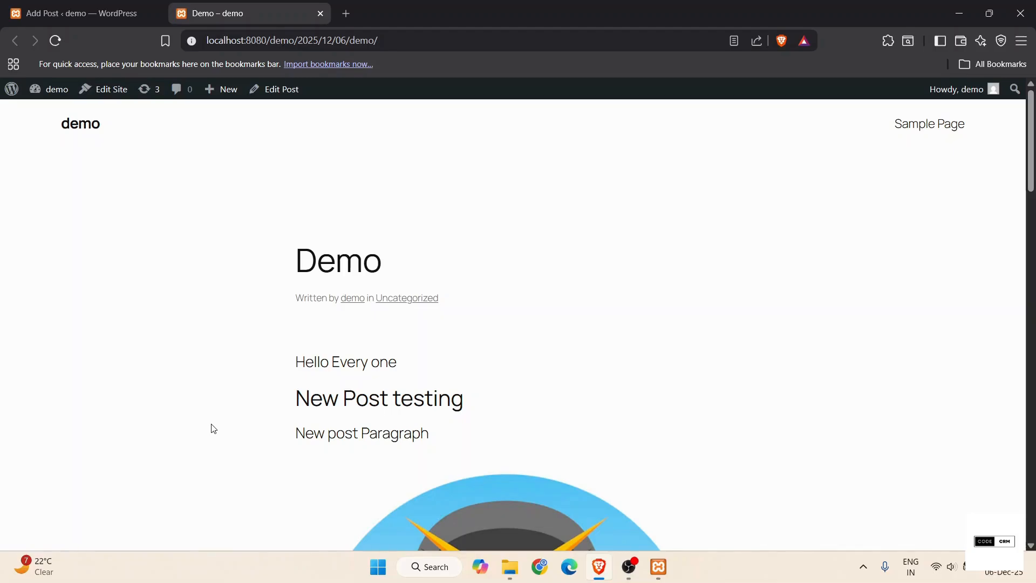
pyautogui.click(108, 13)
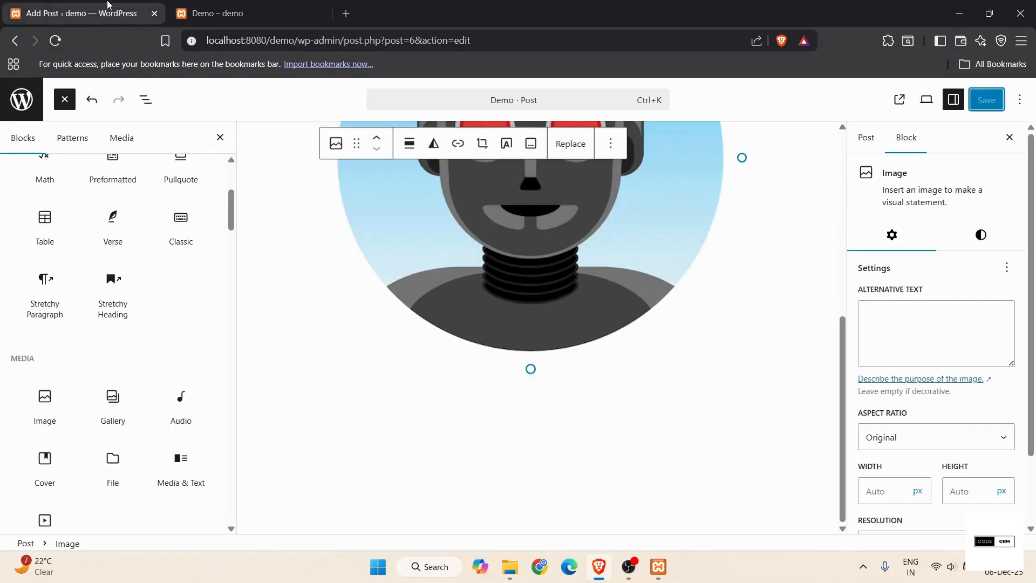
pyautogui.scroll(2, 675, 351)
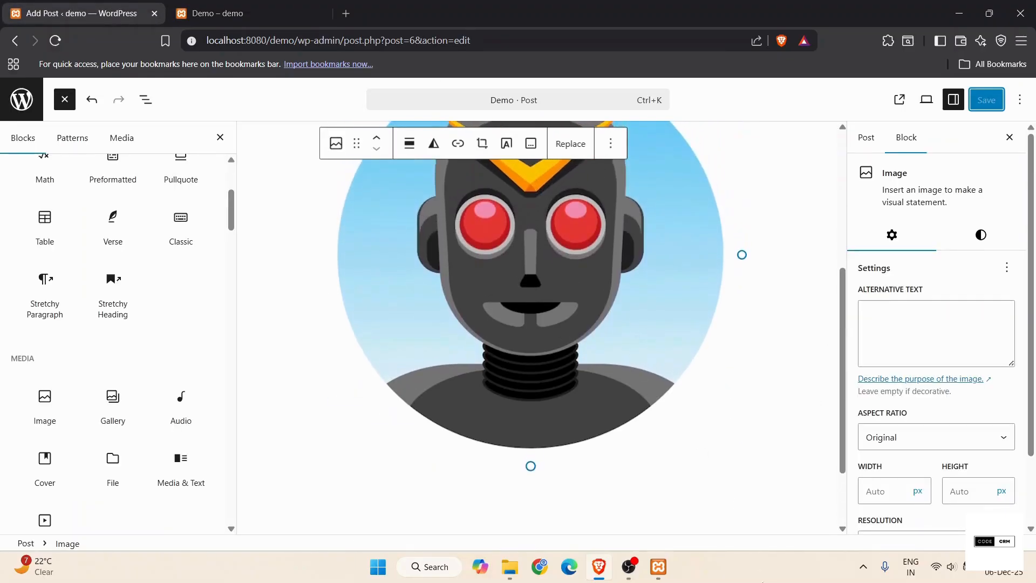